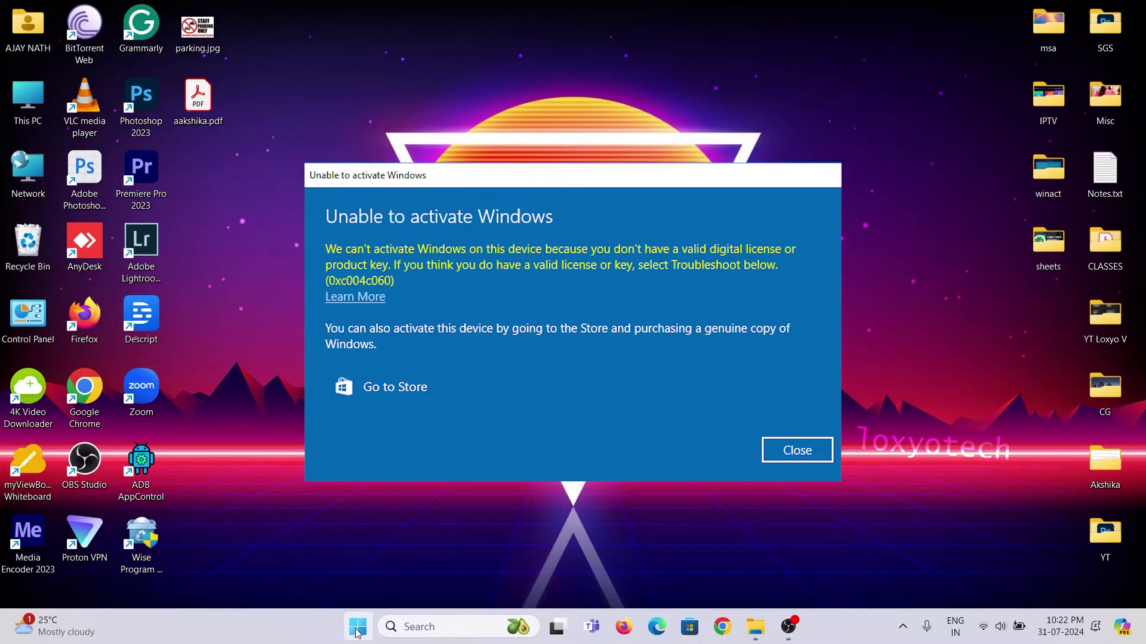
- Search the Start menu for services.msc and launch the Services console
{"action": "left_click", "coordinate": [357, 627]}
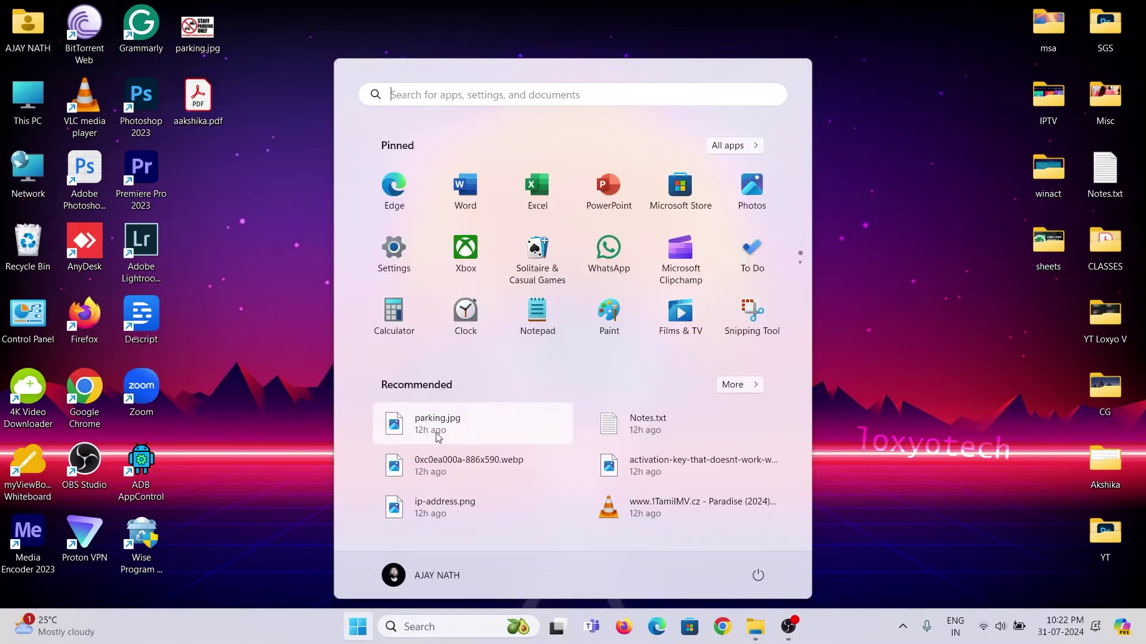
{"action": "type", "text": "ser"}
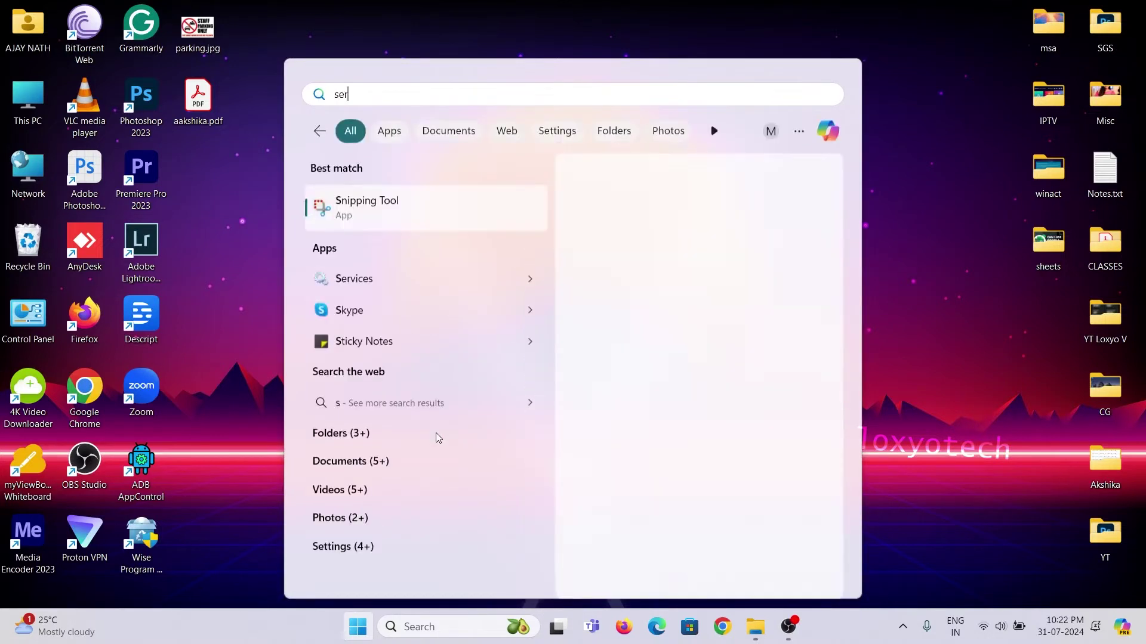
{"action": "type", "text": "vices"}
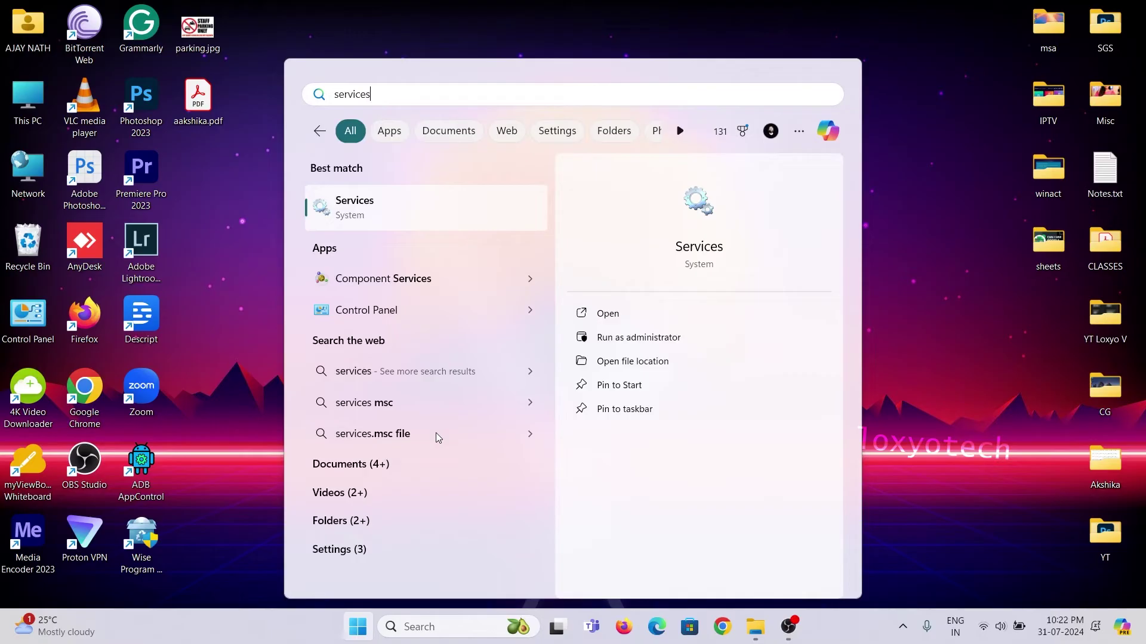
{"action": "type", "text": "es.msc"}
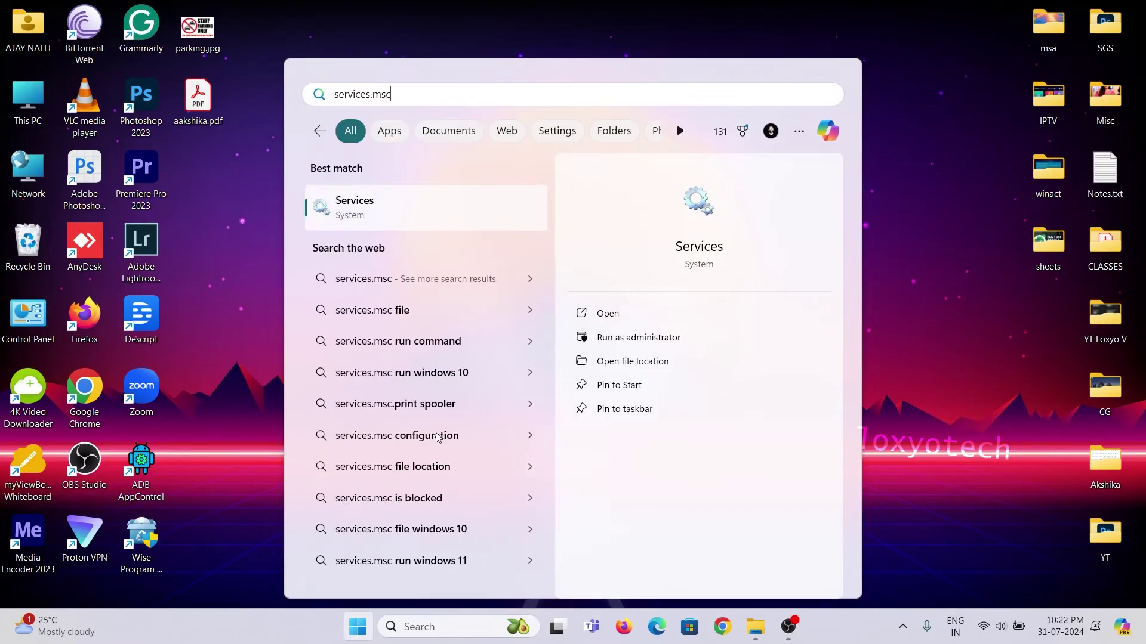
{"action": "key", "text": "Return"}
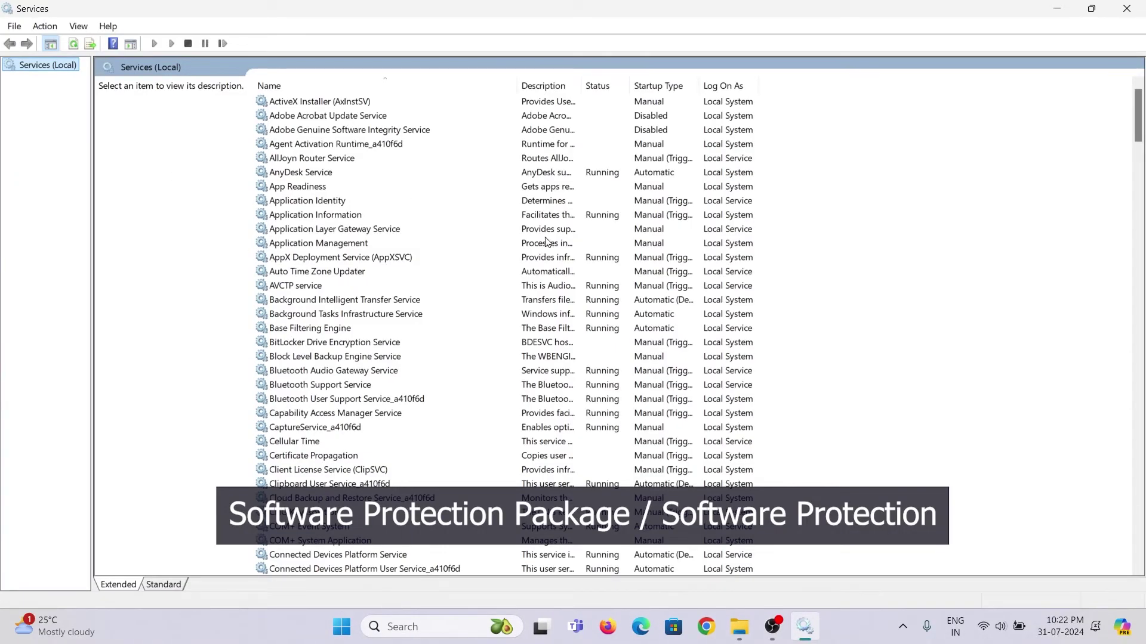
{"action": "scroll", "coordinate": [386, 260], "scroll_direction": "down", "scroll_amount": 5}
{"action": "scroll", "coordinate": [358, 314], "scroll_direction": "down", "scroll_amount": 5}
{"action": "scroll", "coordinate": [341, 359], "scroll_direction": "down", "scroll_amount": 5}
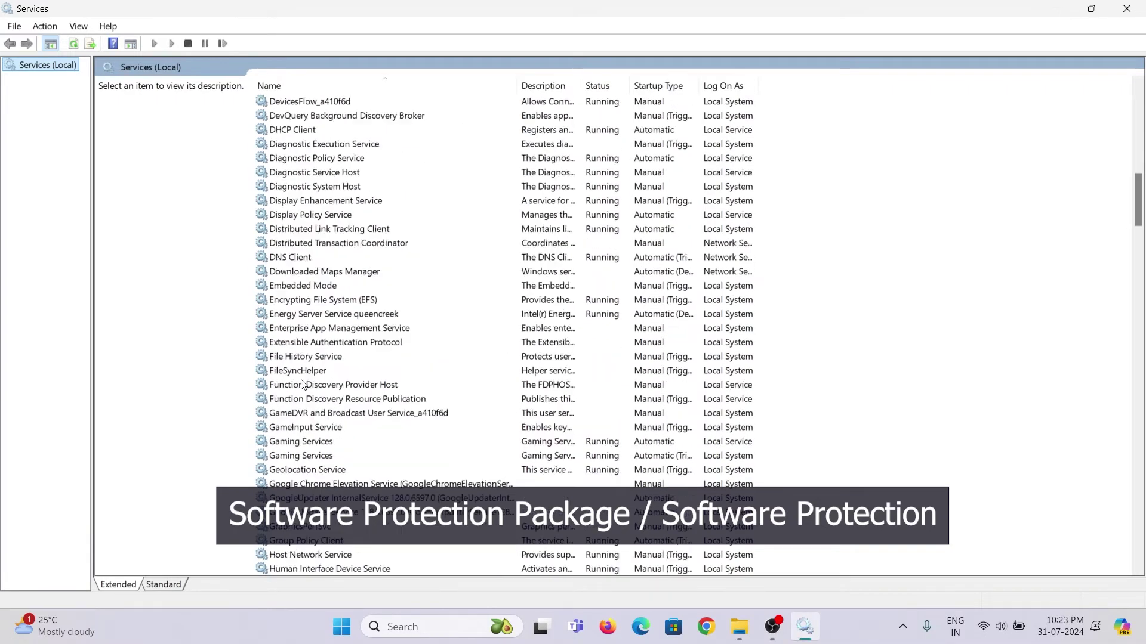
{"action": "scroll", "coordinate": [305, 399], "scroll_direction": "down", "scroll_amount": 5}
{"action": "scroll", "coordinate": [305, 400], "scroll_direction": "down", "scroll_amount": 5}
{"action": "scroll", "coordinate": [305, 400], "scroll_direction": "down", "scroll_amount": 5}
{"action": "scroll", "coordinate": [309, 421], "scroll_direction": "down", "scroll_amount": 5}
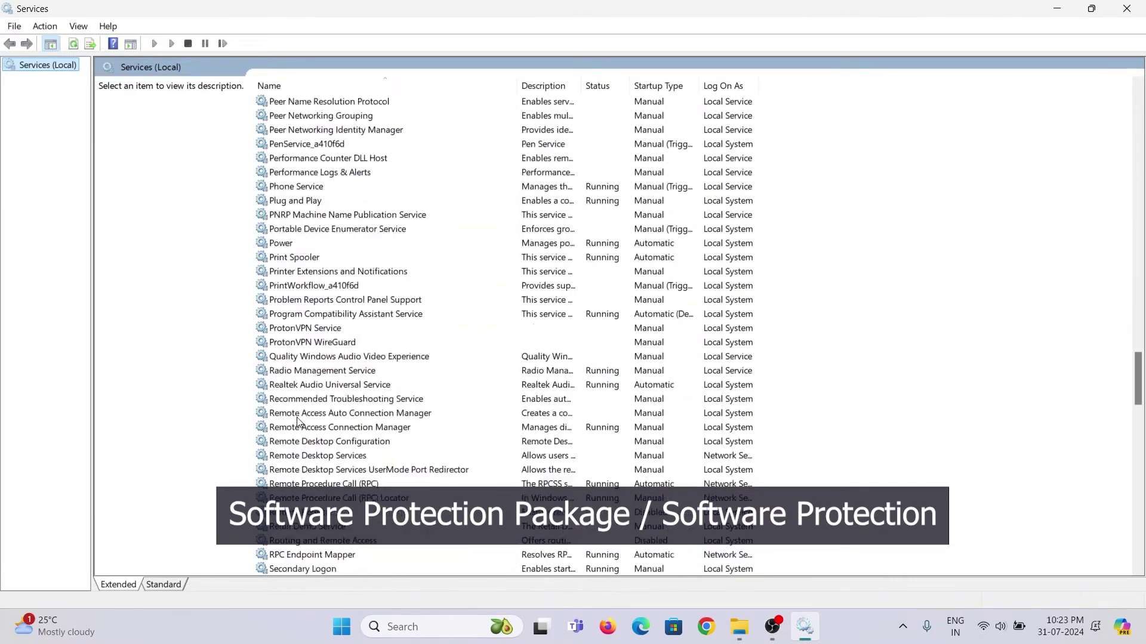
{"action": "scroll", "coordinate": [314, 448], "scroll_direction": "down", "scroll_amount": 5}
{"action": "left_click", "coordinate": [320, 386]}
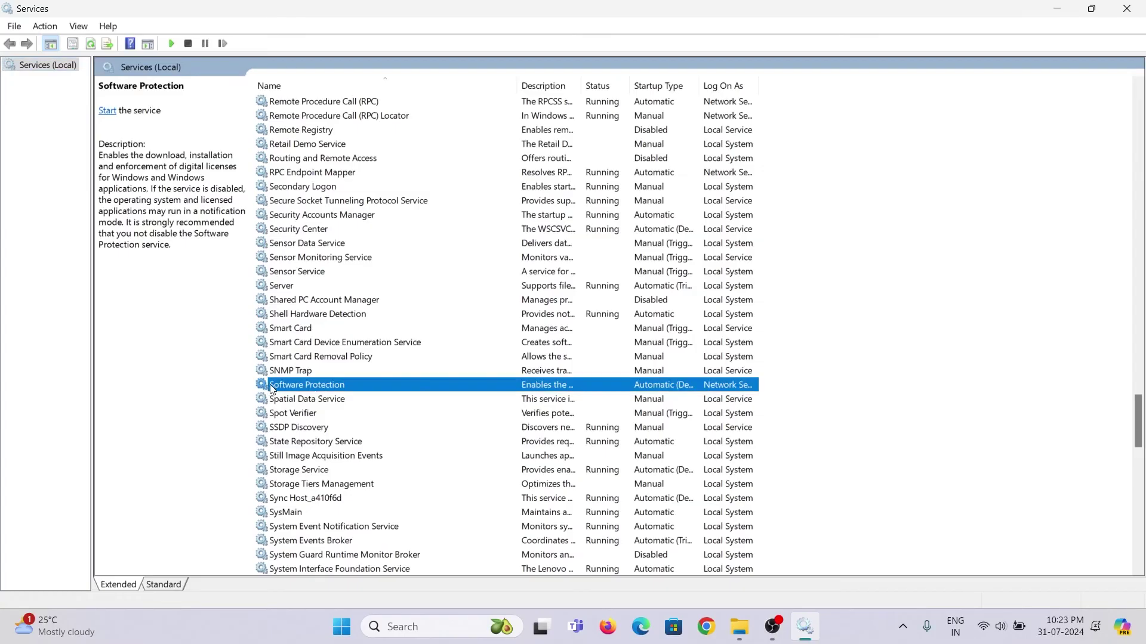
{"action": "right_click", "coordinate": [426, 388]}
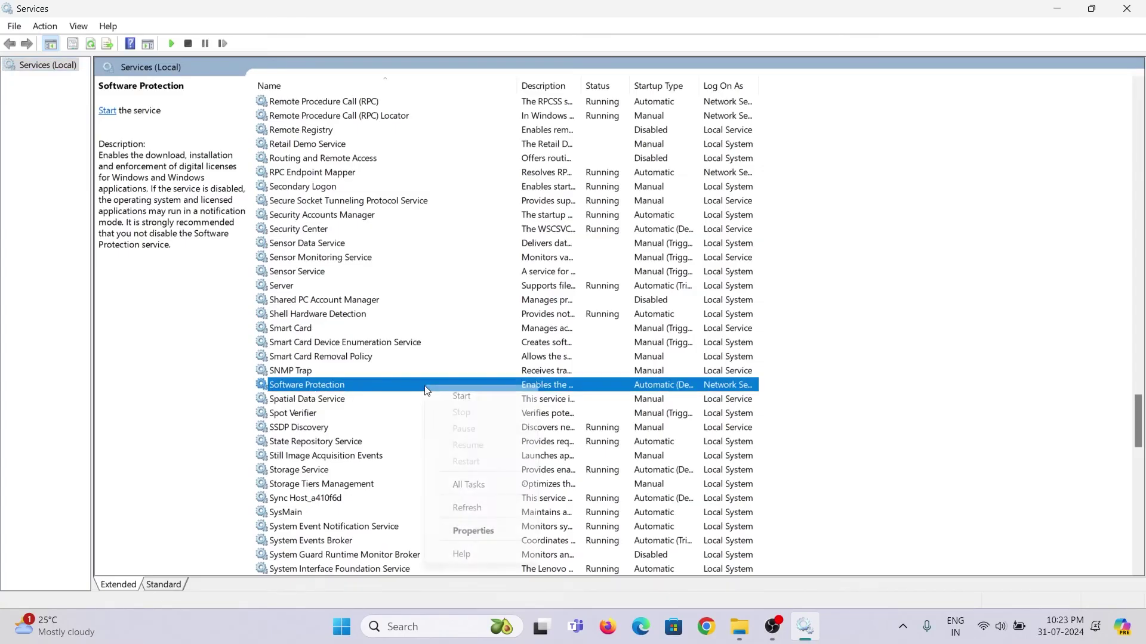
{"action": "left_click", "coordinate": [472, 532]}
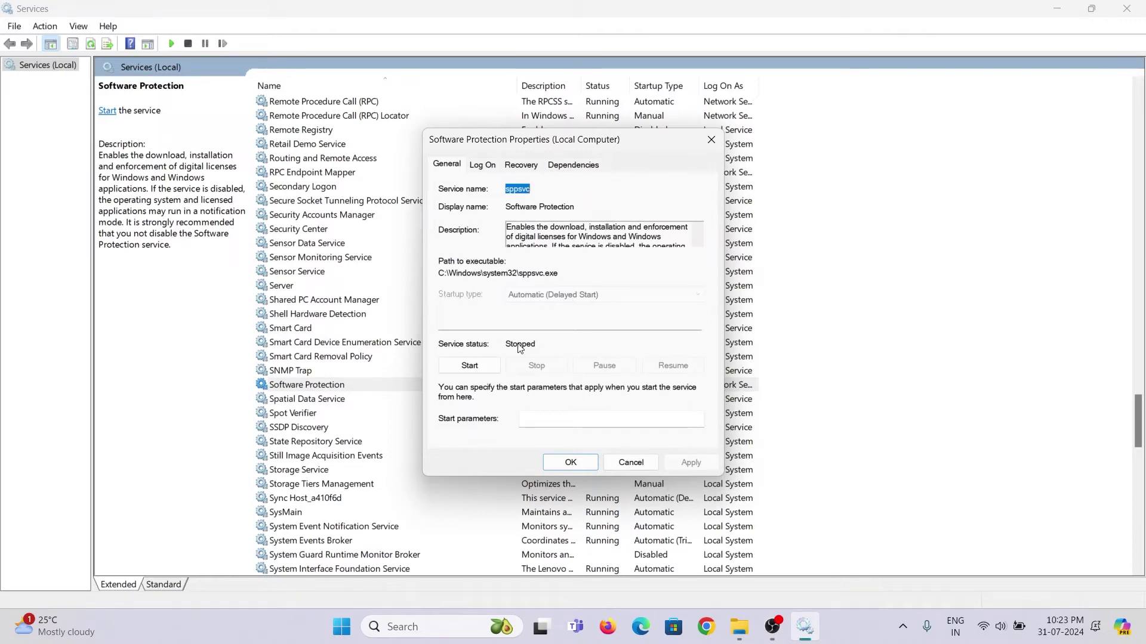
{"action": "left_click", "coordinate": [571, 463]}
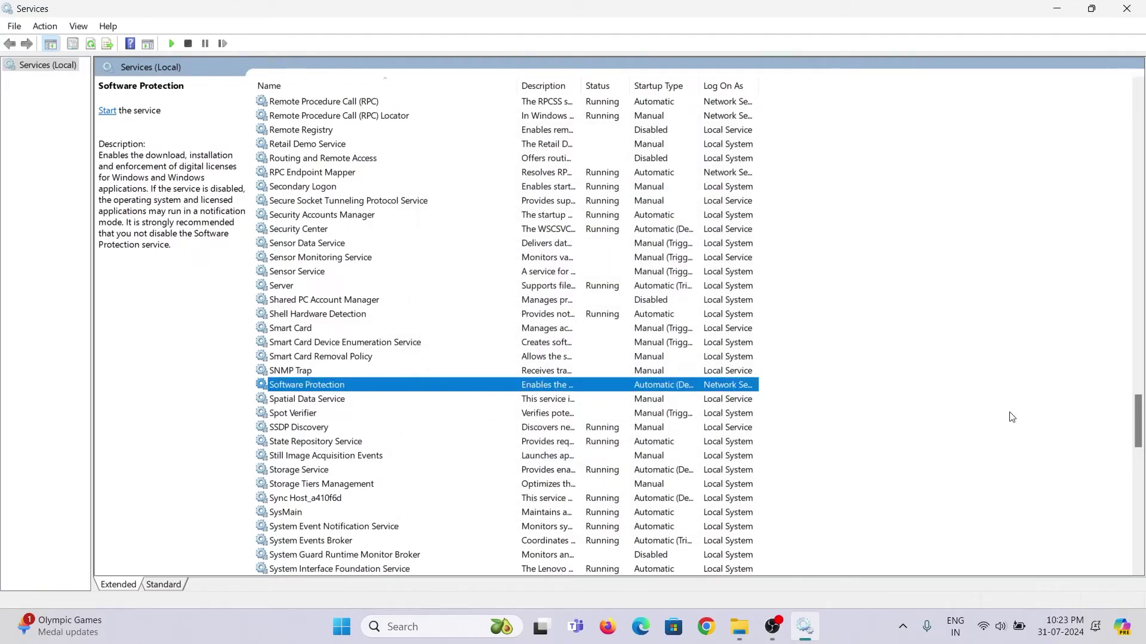
{"action": "left_click_drag", "start_coordinate": [1138, 421], "coordinate": [1139, 490]}
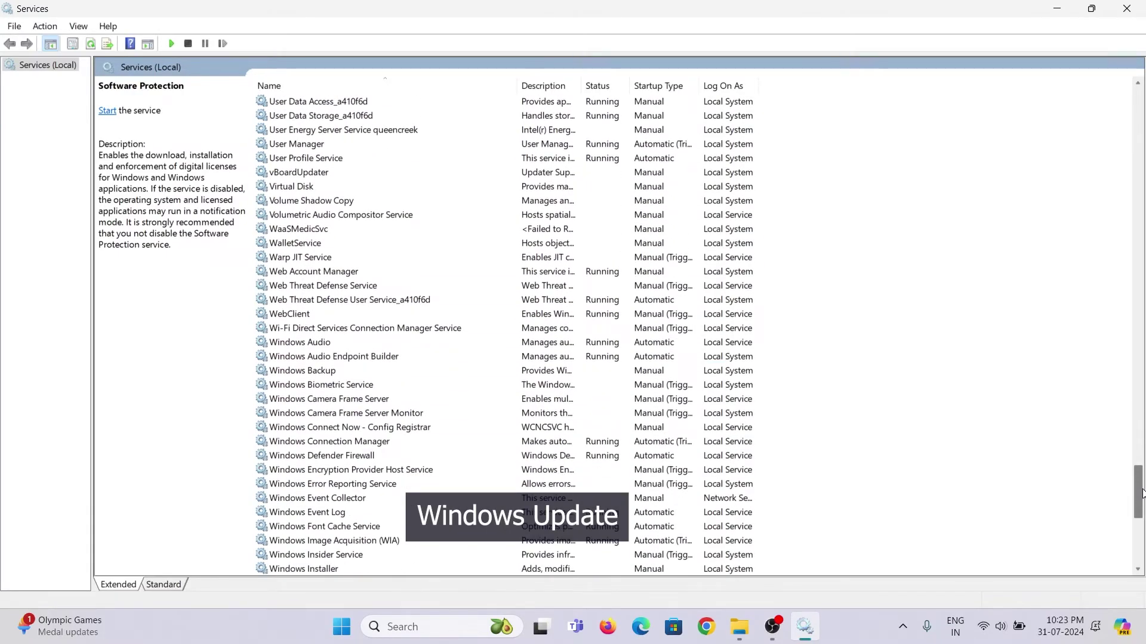
{"action": "left_click_drag", "start_coordinate": [1139, 491], "coordinate": [1140, 523]}
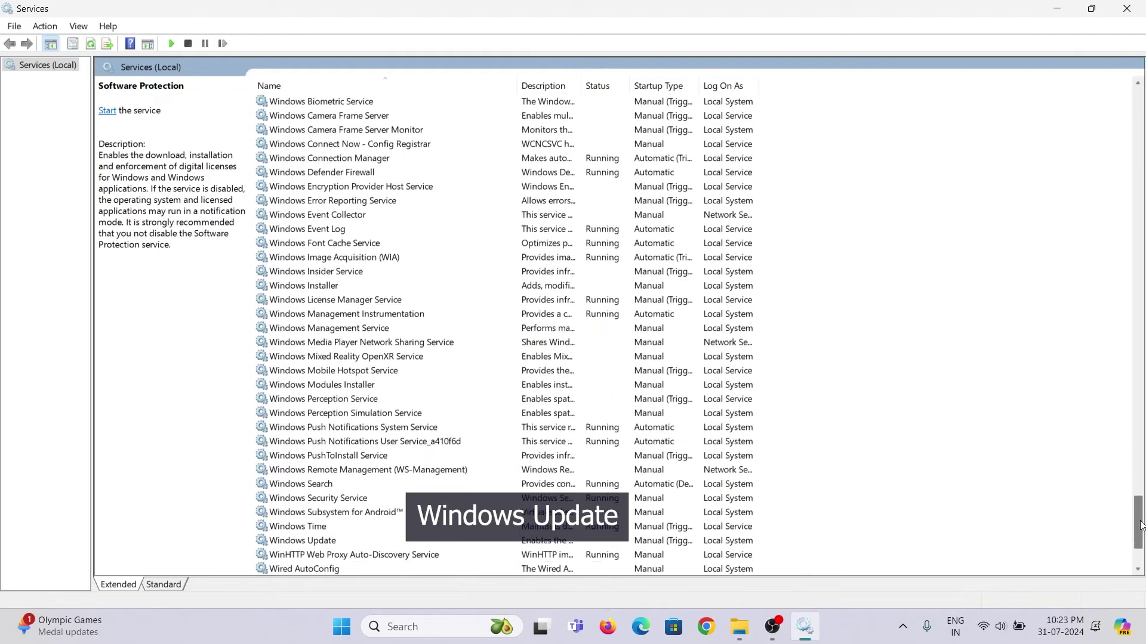
- Set the Windows Update service's startup type to Disabled, then close Services
{"action": "left_click", "coordinate": [297, 543]}
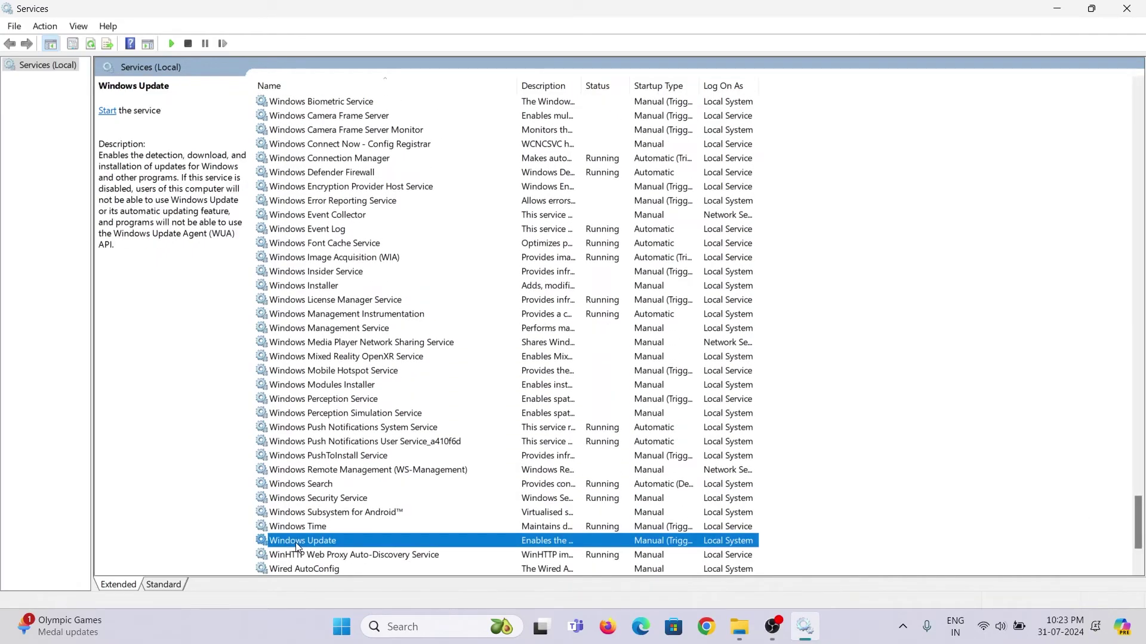
{"action": "right_click", "coordinate": [384, 540]}
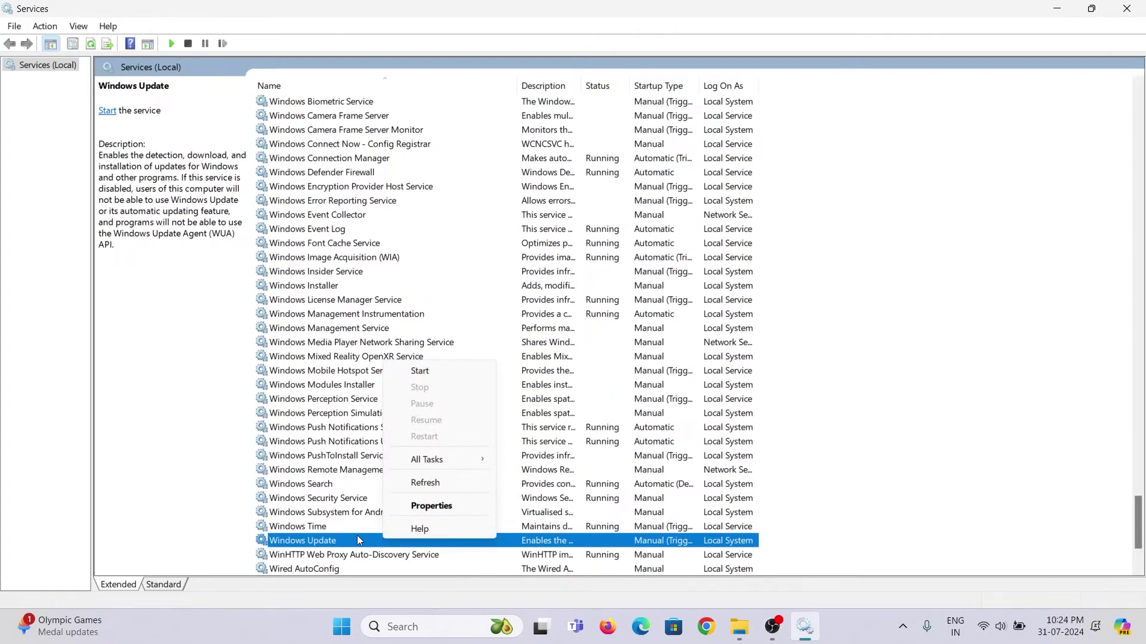
{"action": "left_click", "coordinate": [432, 506]}
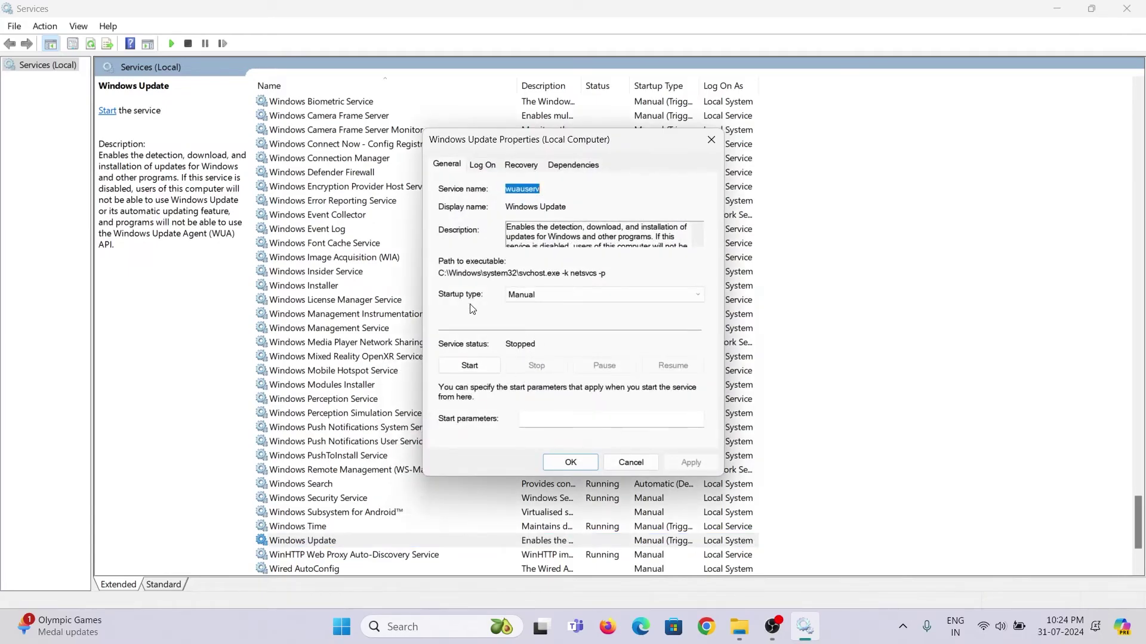
{"action": "left_click", "coordinate": [528, 296]}
{"action": "left_click", "coordinate": [525, 342]}
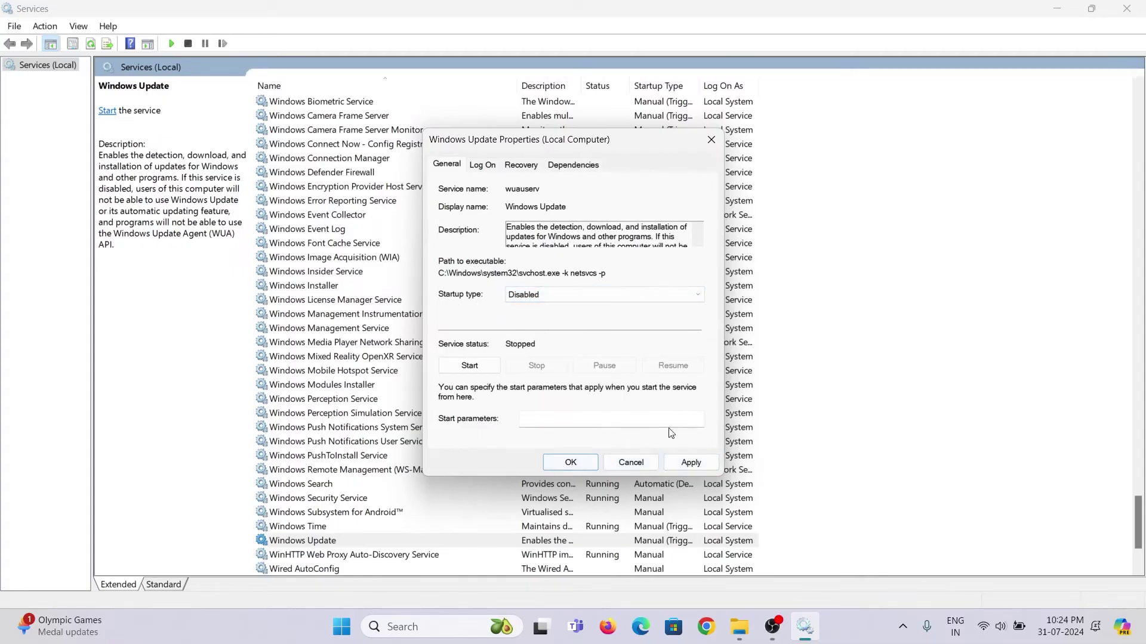
{"action": "left_click", "coordinate": [630, 462]}
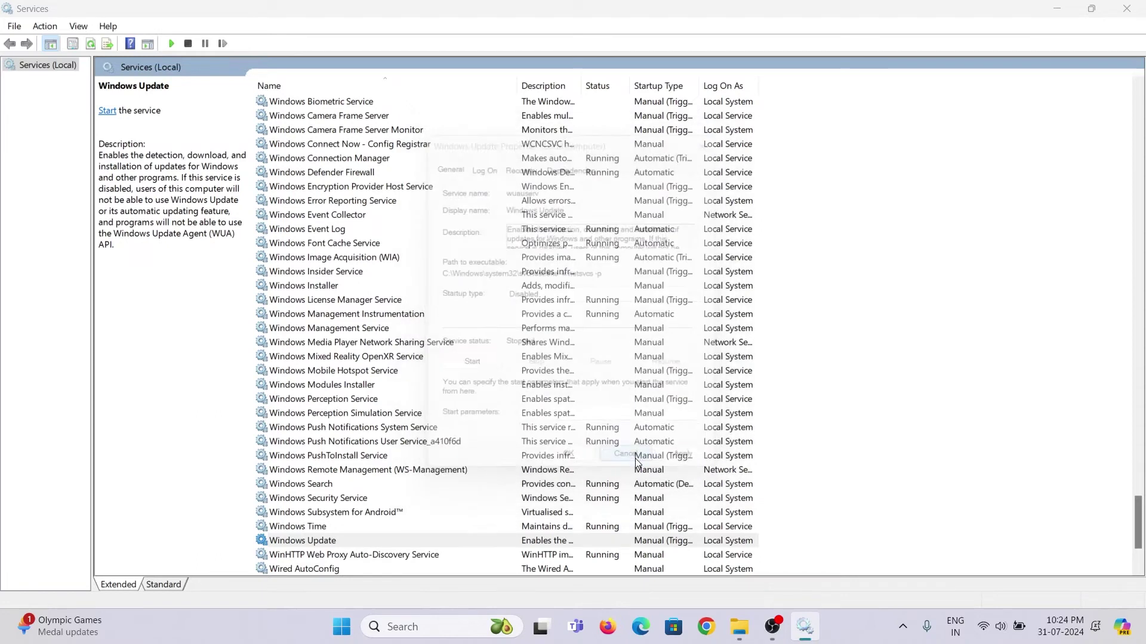
{"action": "left_click", "coordinate": [1127, 10]}
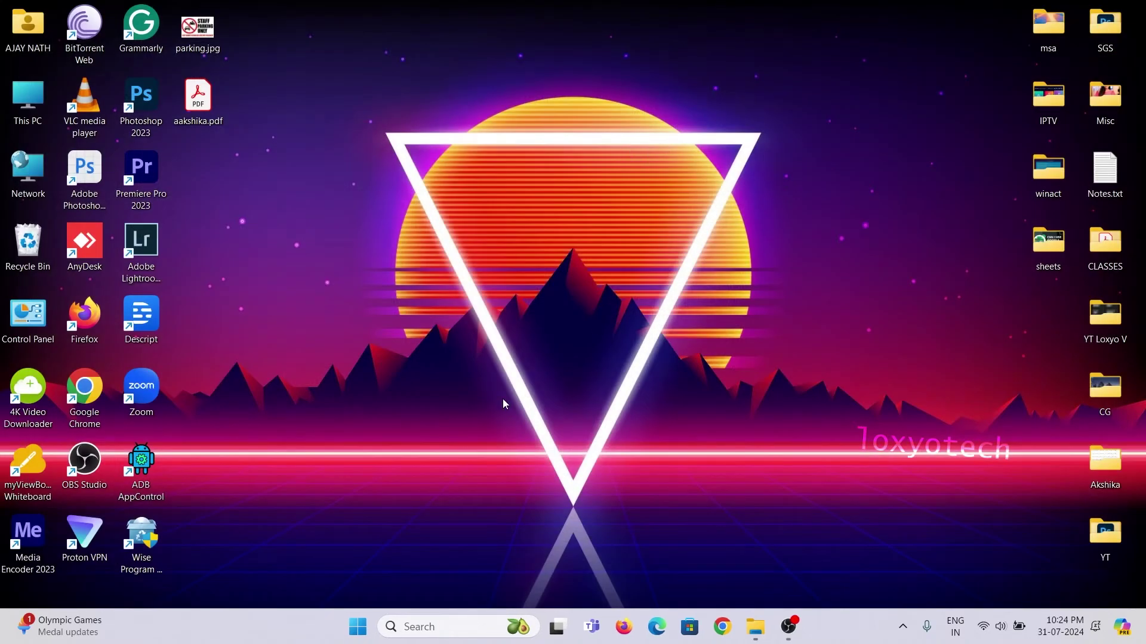
- Restart Windows from the Start menu, then open the Windows Security dashboard from the tray
{"action": "left_click", "coordinate": [357, 626]}
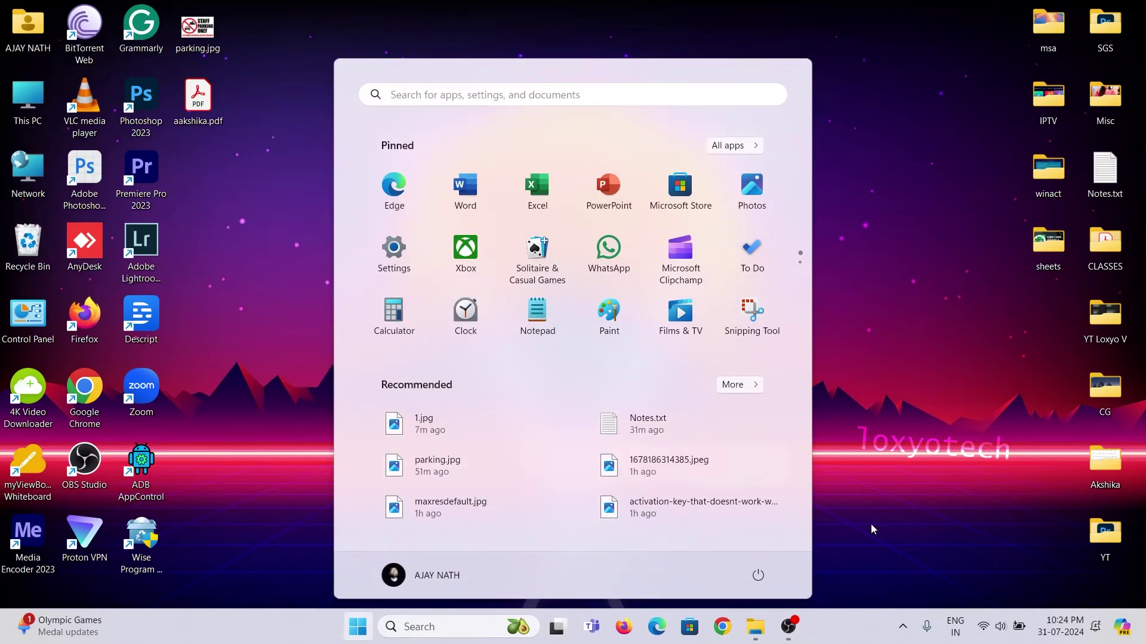
{"action": "left_click", "coordinate": [757, 575]}
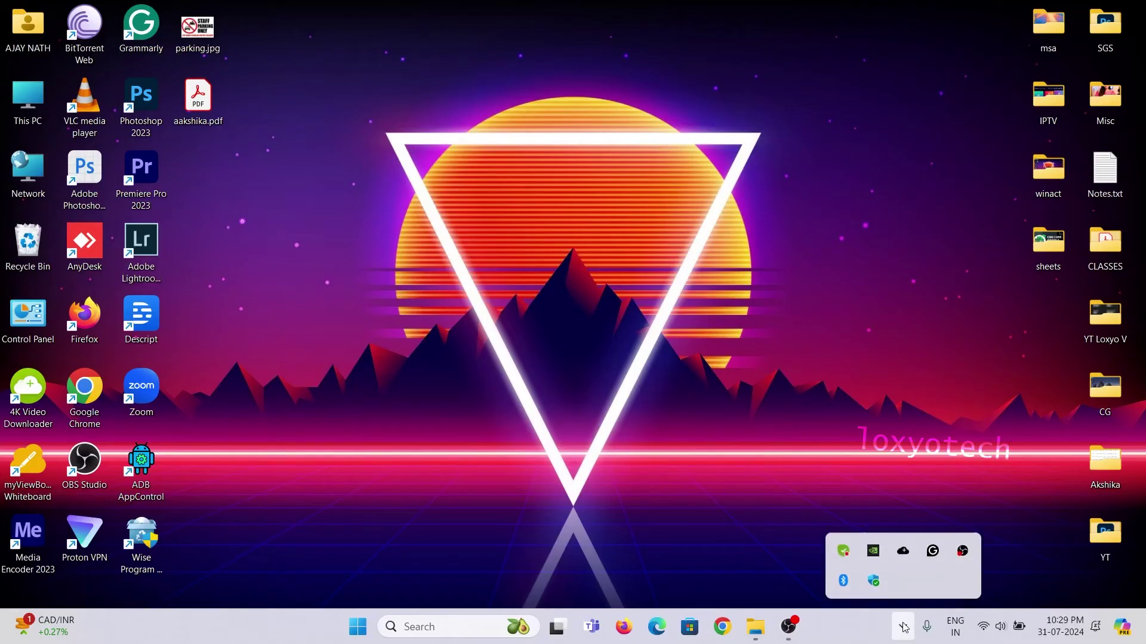
{"action": "right_click", "coordinate": [874, 581]}
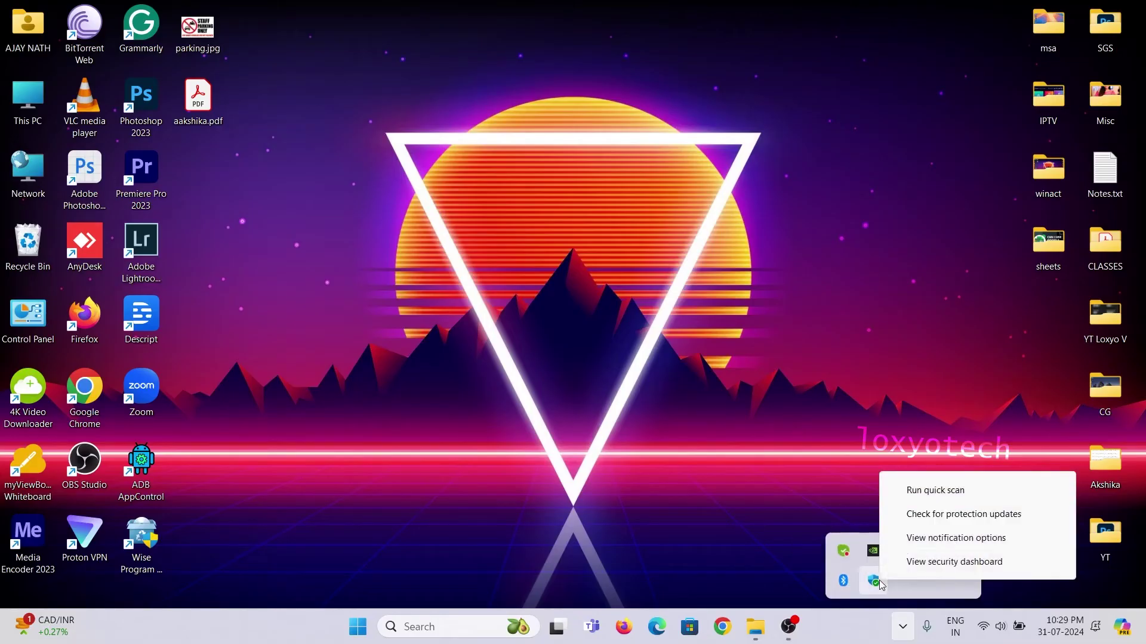
{"action": "left_click", "coordinate": [941, 564]}
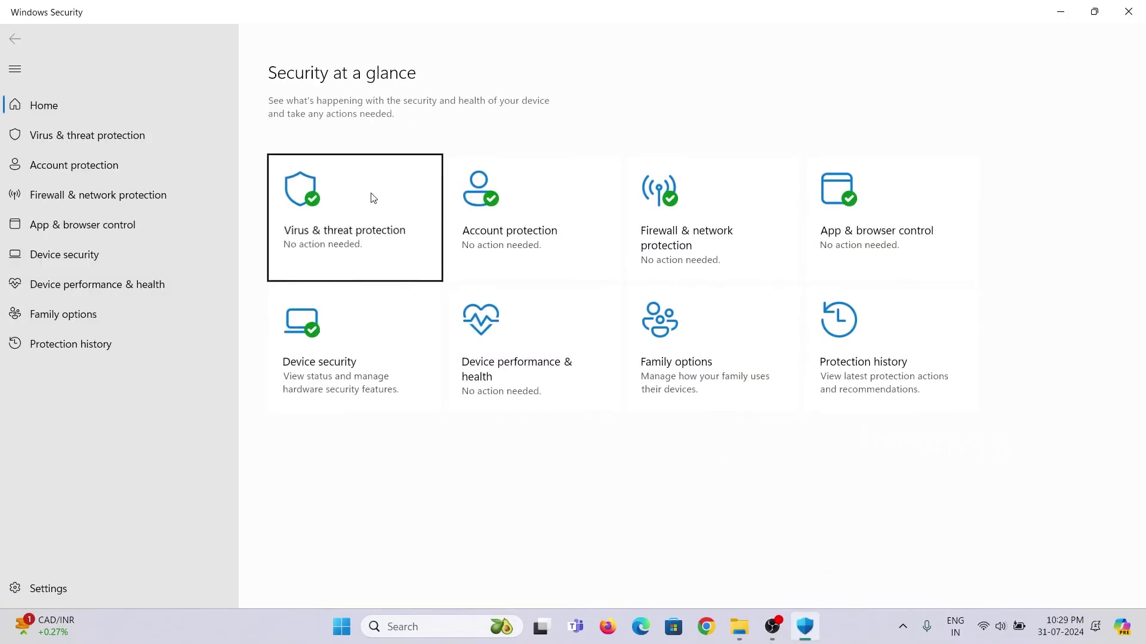
- View the Real-time protection settings, close Windows Security, and run Command Prompt as administrator
{"action": "left_click", "coordinate": [373, 198]}
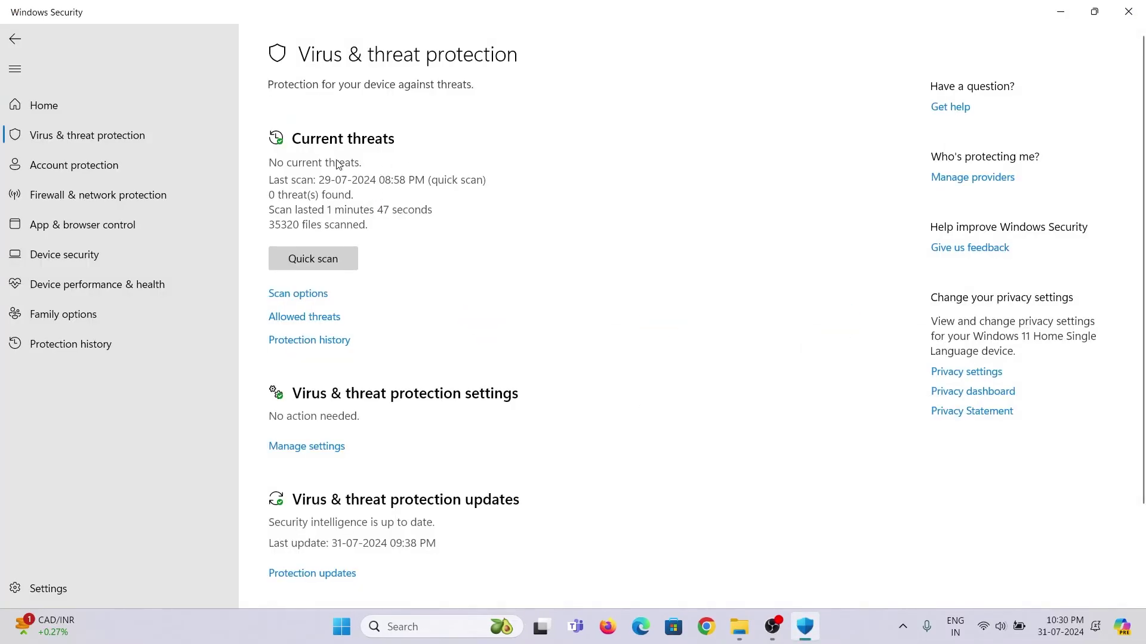
{"action": "left_click", "coordinate": [329, 453]}
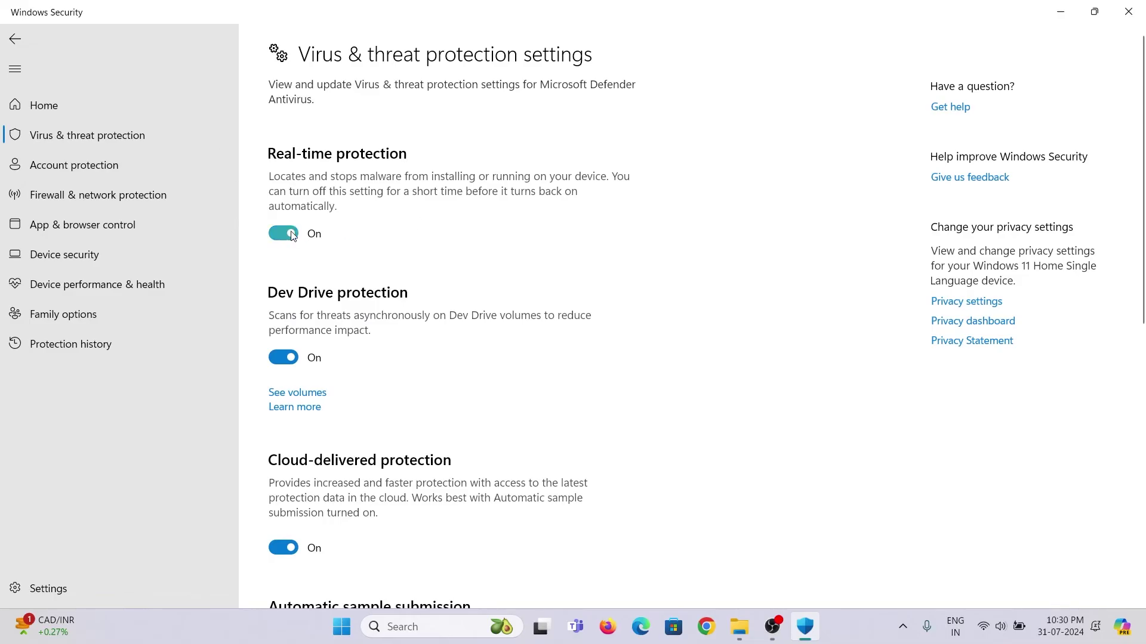
{"action": "left_click", "coordinate": [1127, 12]}
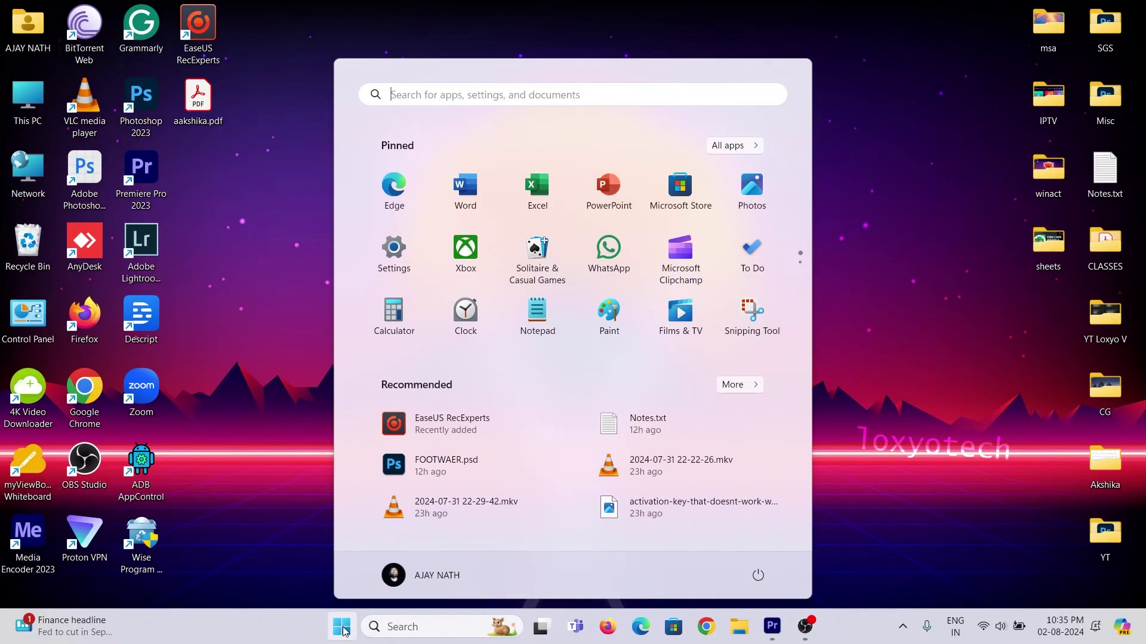
{"action": "type", "text": "command"}
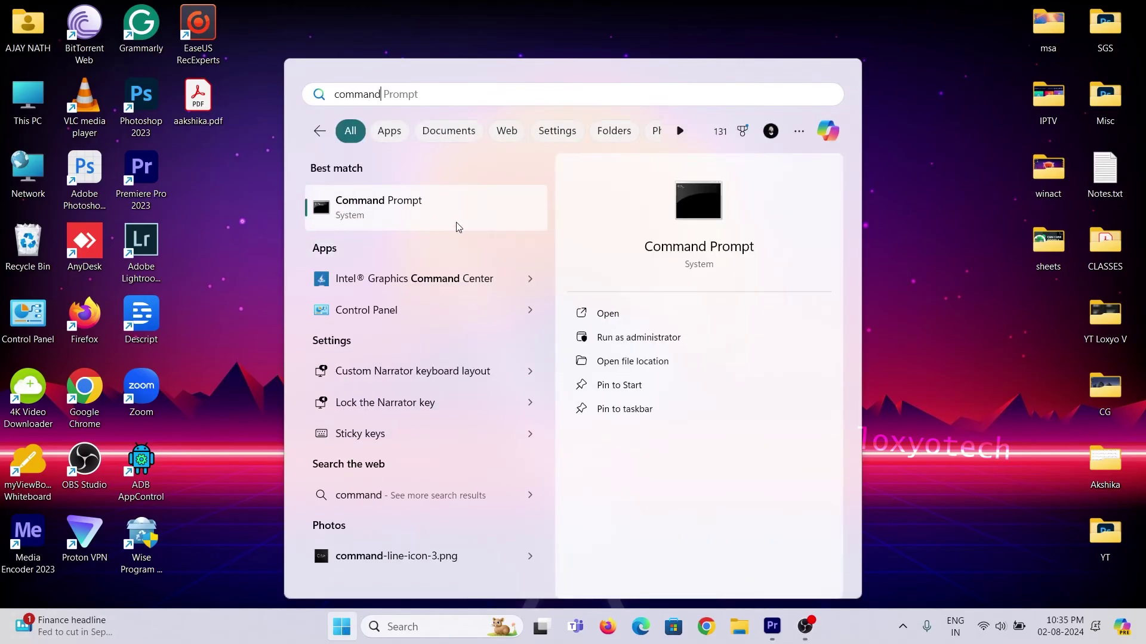
{"action": "right_click", "coordinate": [459, 223]}
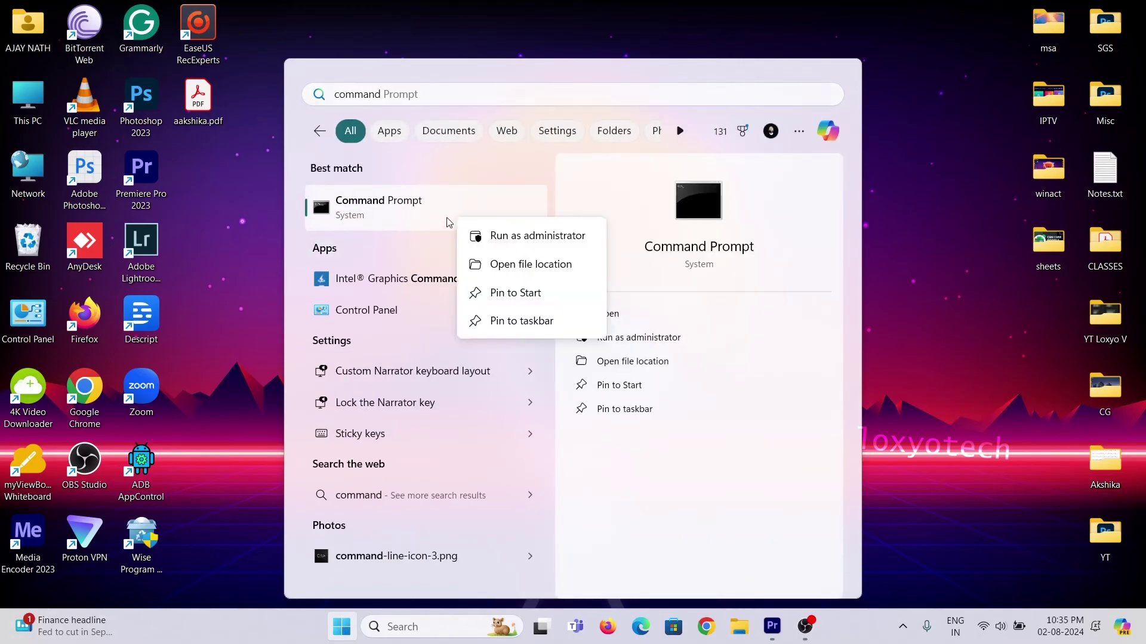
{"action": "left_click", "coordinate": [537, 235]}
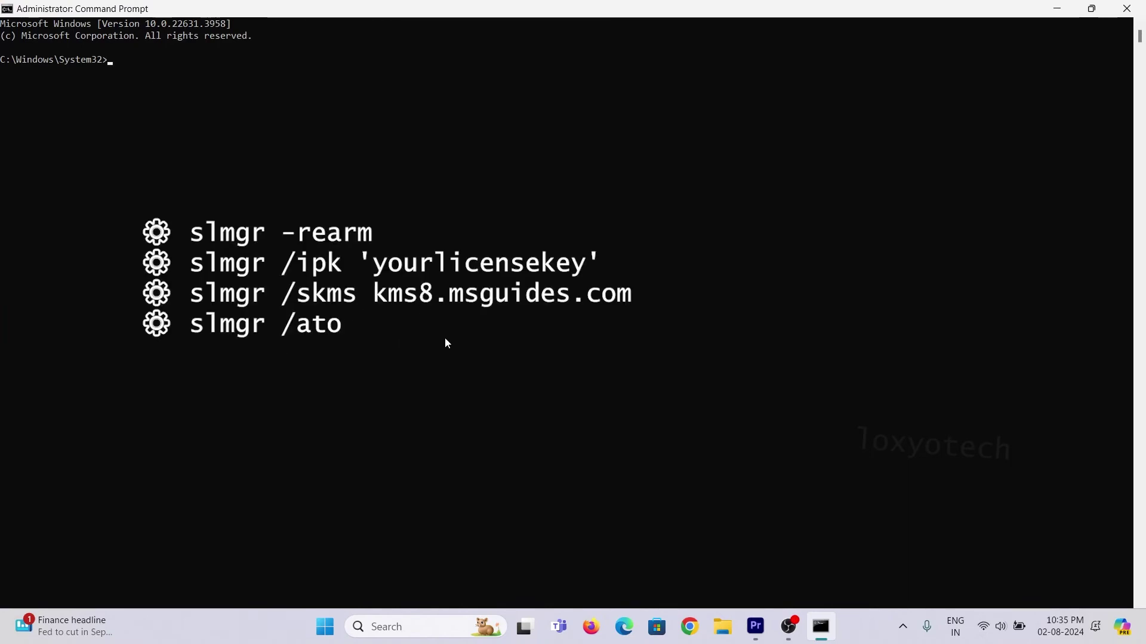
- Close the elevated Command Prompt window at the System32 prompt
{"action": "left_click", "coordinate": [1126, 8]}
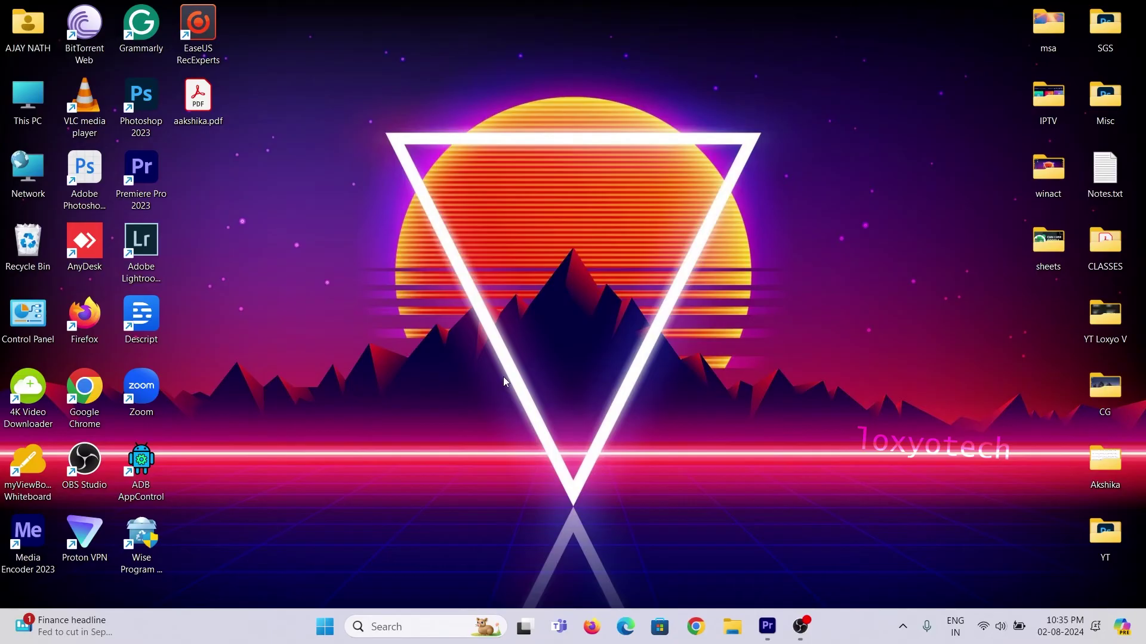